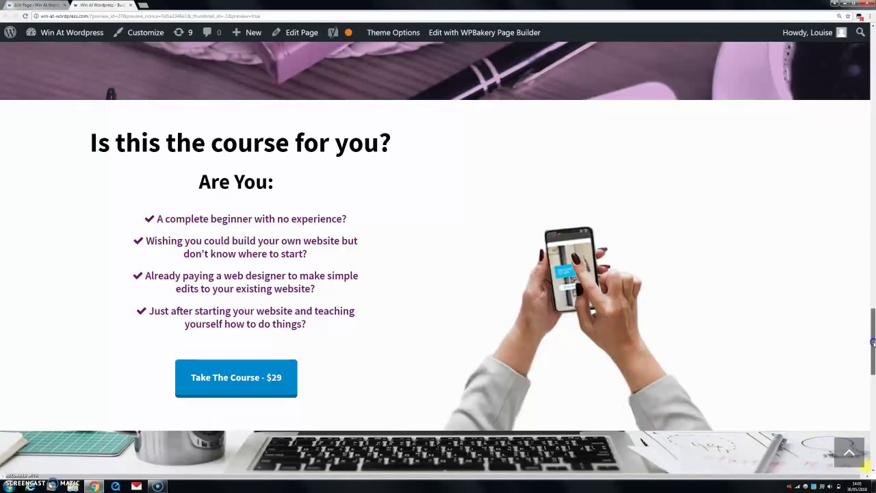
# - Examine the background picture sections in the page preview and return to the page editor
pyautogui.click(873, 342)
pyautogui.moveTo(872, 344); pyautogui.dragTo(858, 281)
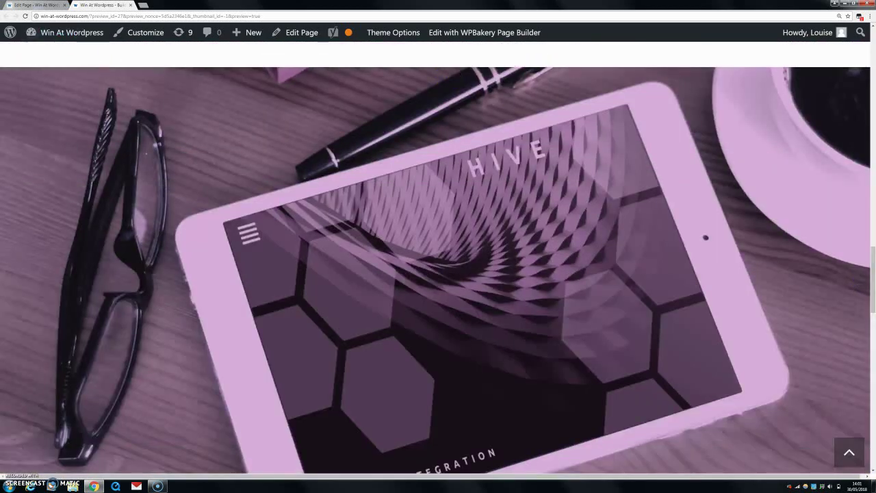
pyautogui.click(23, 4)
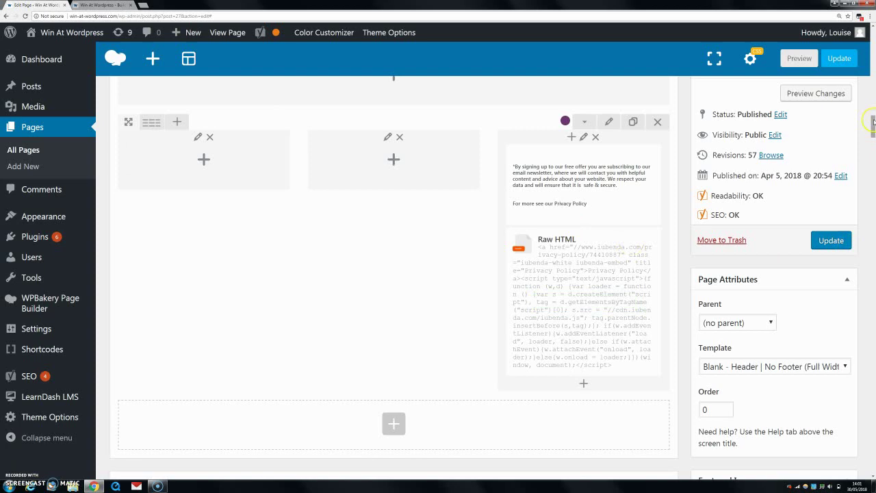
pyautogui.moveTo(873, 120); pyautogui.dragTo(871, 43)
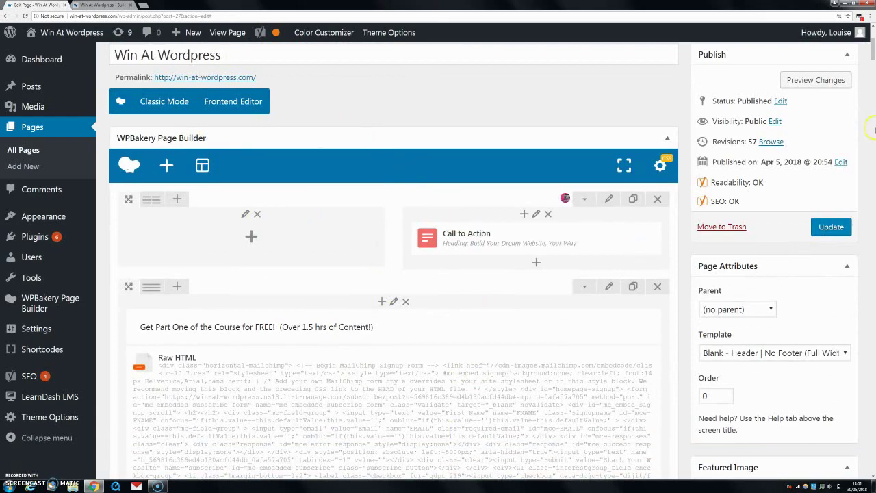
# - Add a new row and move it directly above the three-column row holding the privacy text
pyautogui.moveTo(873, 54); pyautogui.dragTo(874, 127)
pyautogui.click(393, 417)
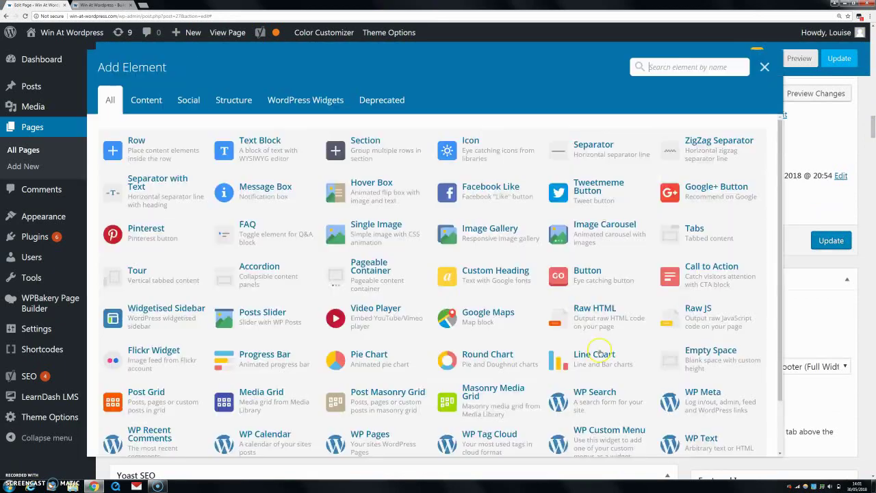
pyautogui.click(169, 155)
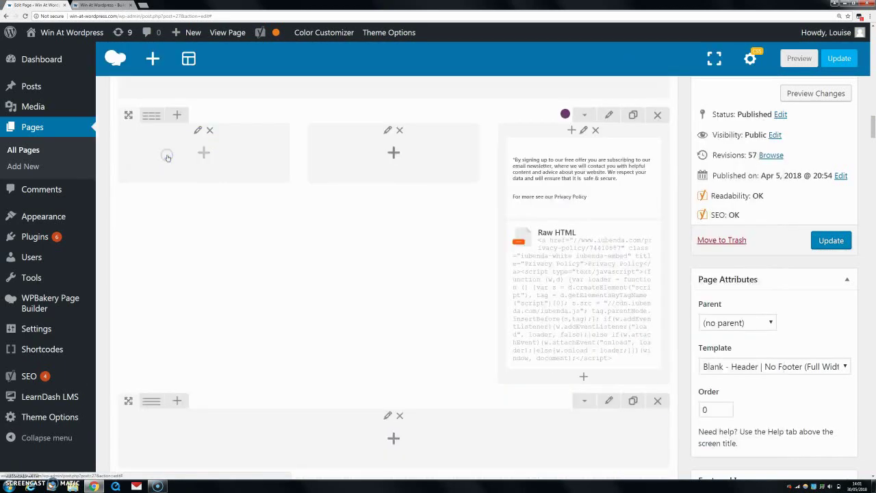
pyautogui.click(113, 5)
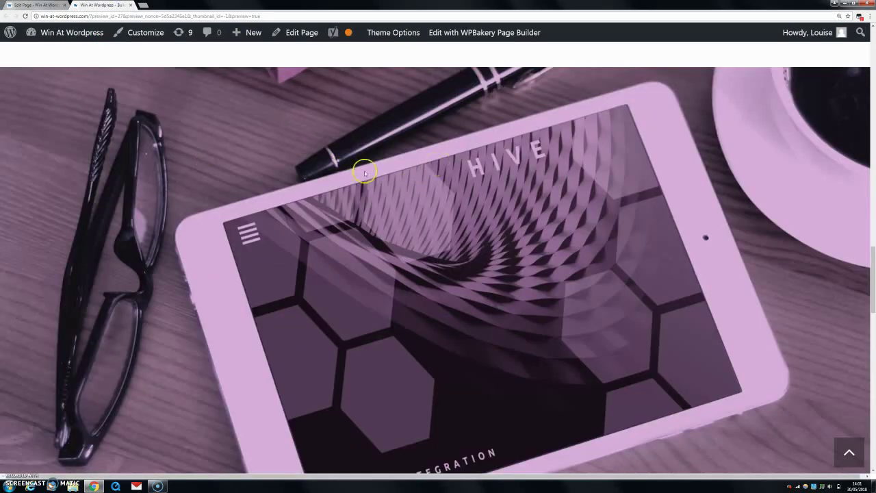
pyautogui.click(33, 5)
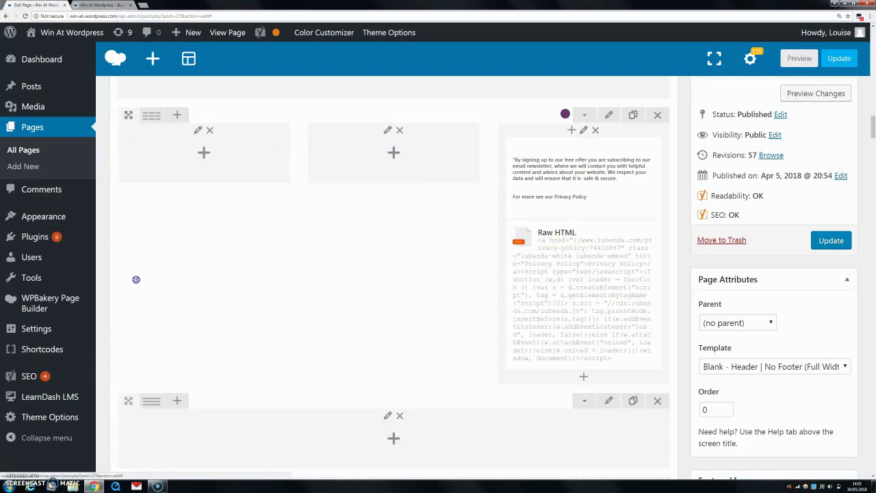
pyautogui.moveTo(136, 279); pyautogui.dragTo(130, 109)
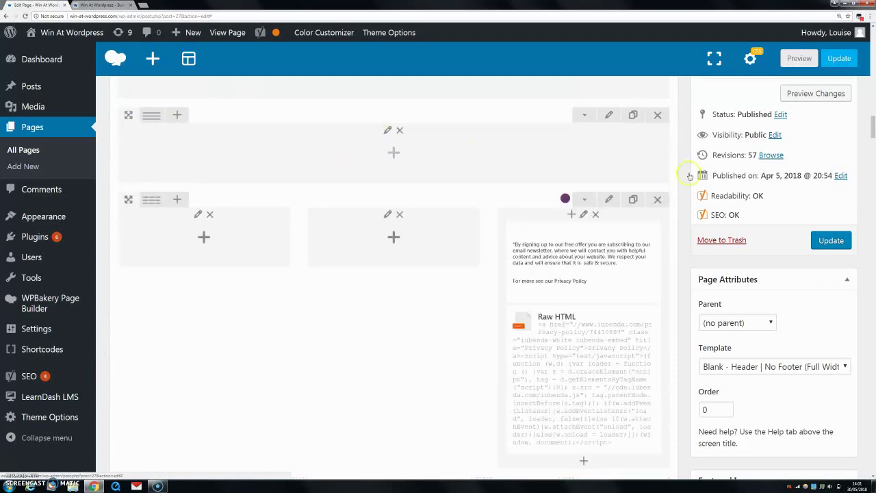
# - Enable full height for the new empty row and set its columns position to Middle
pyautogui.moveTo(873, 127); pyautogui.dragTo(872, 117)
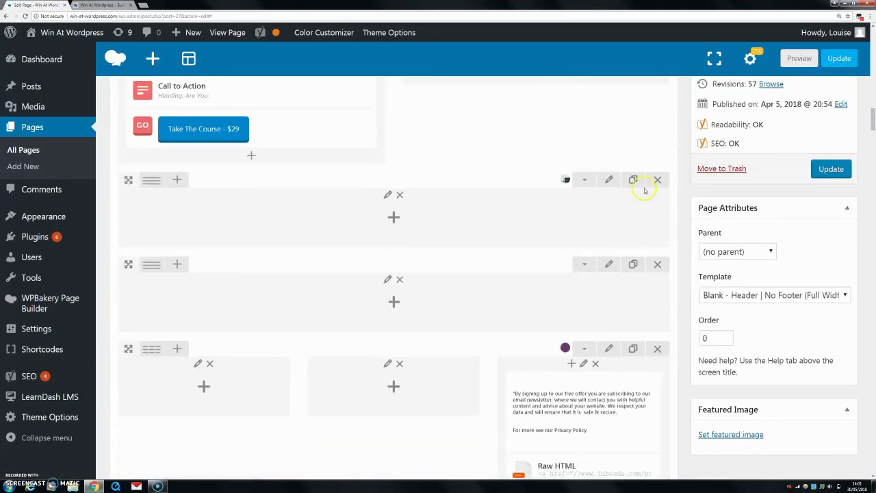
pyautogui.click(608, 265)
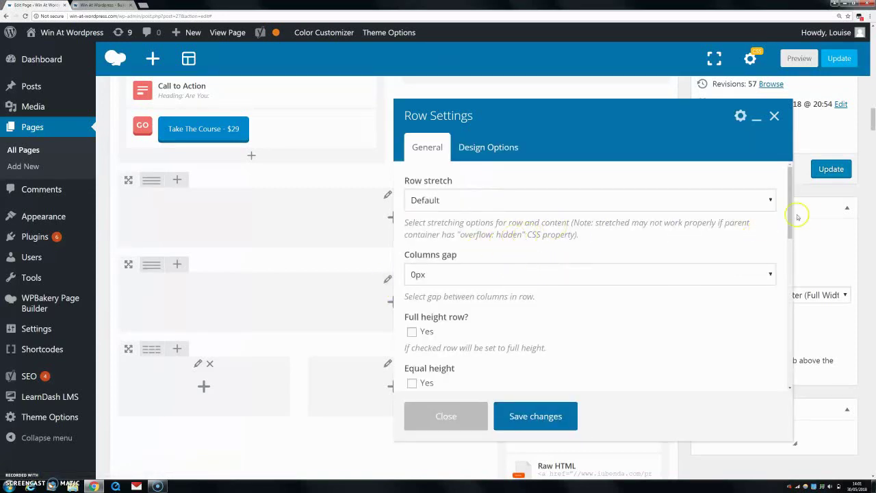
pyautogui.scroll(-1, 777, 204)
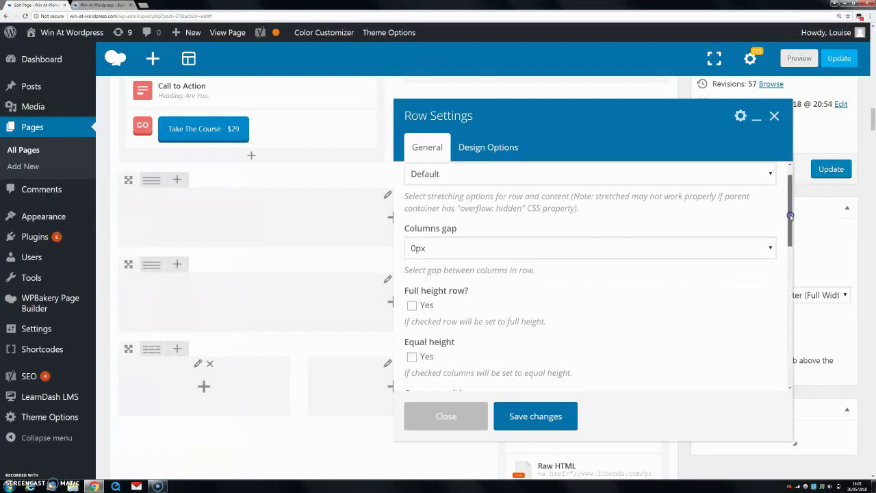
pyautogui.click(411, 305)
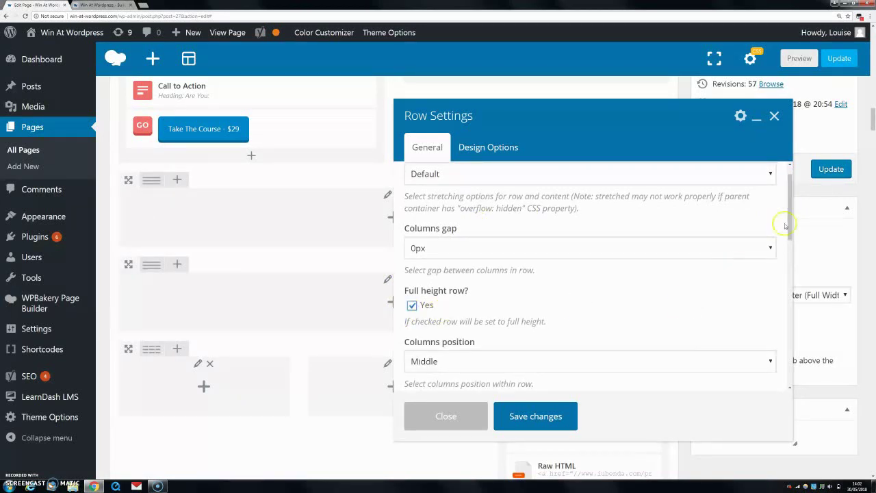
pyautogui.scroll(-2, 789, 217)
pyautogui.click(707, 314)
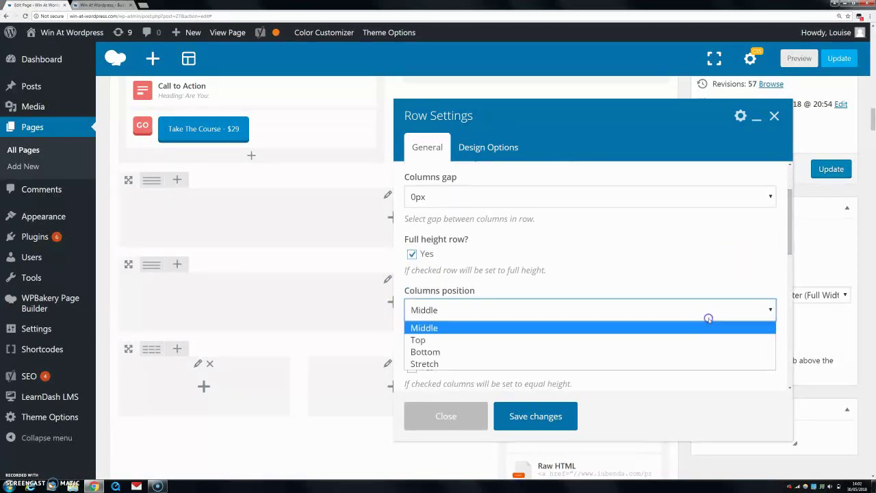
pyautogui.click(464, 330)
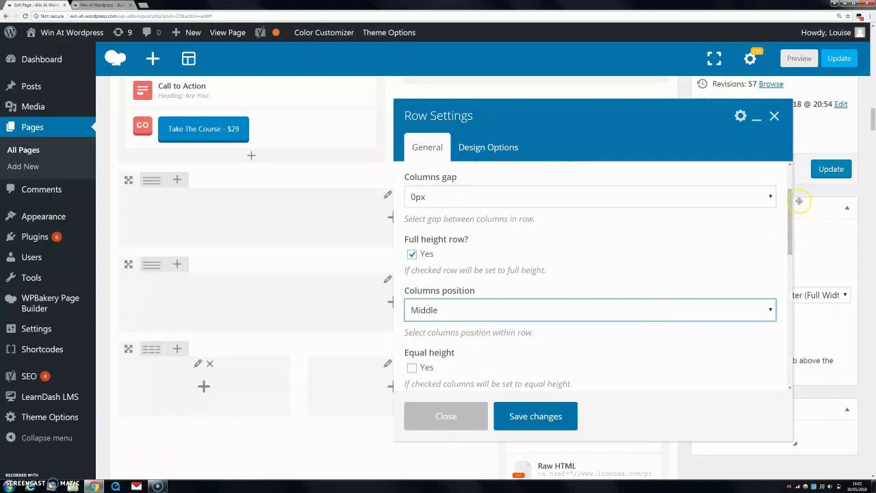
# - Enter background-picture-one as the new row's extra class name
pyautogui.scroll(-1, 789, 195)
pyautogui.scroll(3, 789, 194)
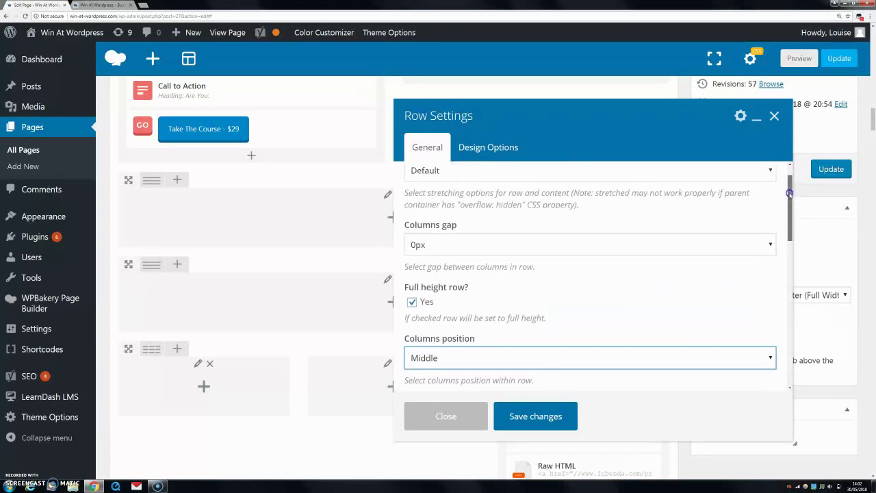
pyautogui.moveTo(789, 194); pyautogui.dragTo(823, 346)
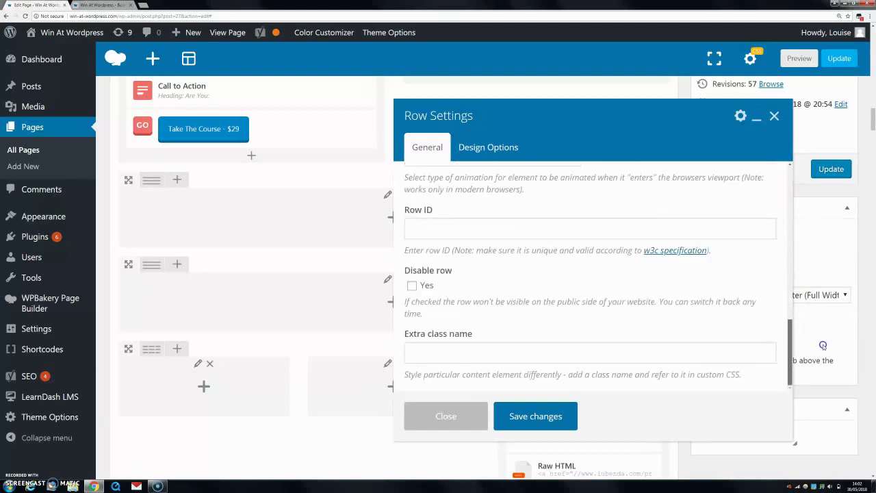
pyautogui.click(432, 357)
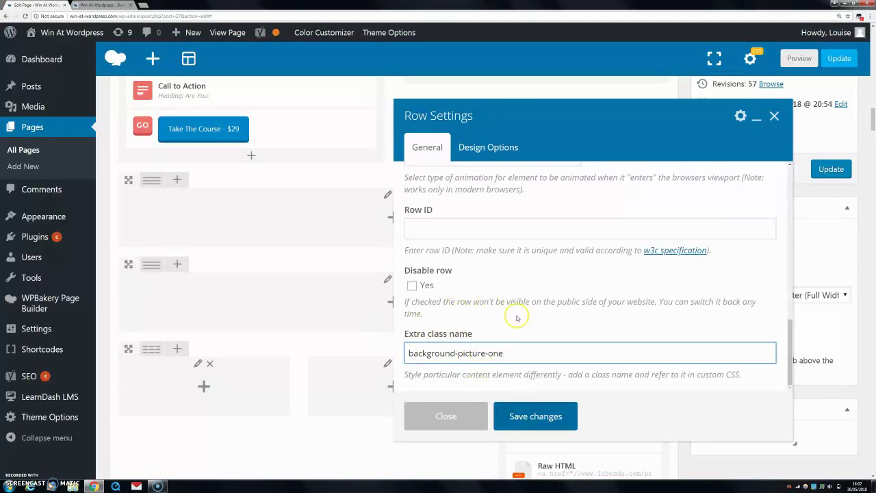
# - Set Web-Design-Strategy.jpg from the media library as the new row's background image and save the row settings
pyautogui.click(475, 157)
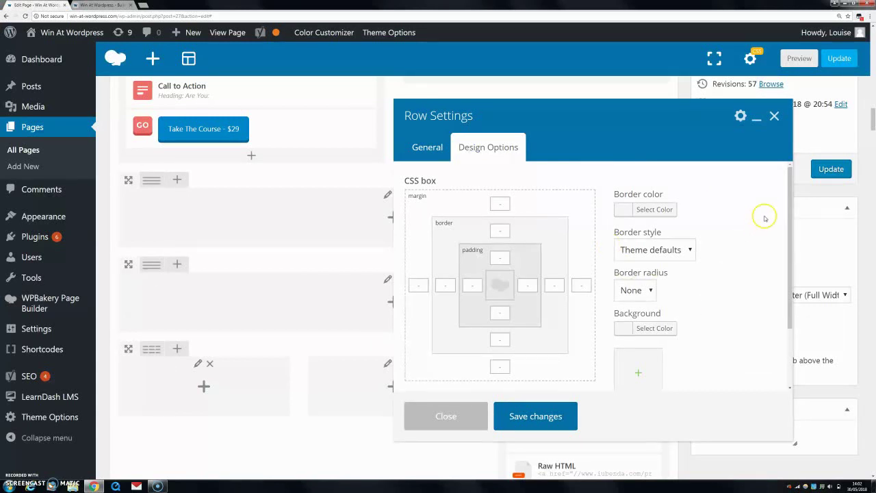
pyautogui.moveTo(790, 228); pyautogui.dragTo(790, 245)
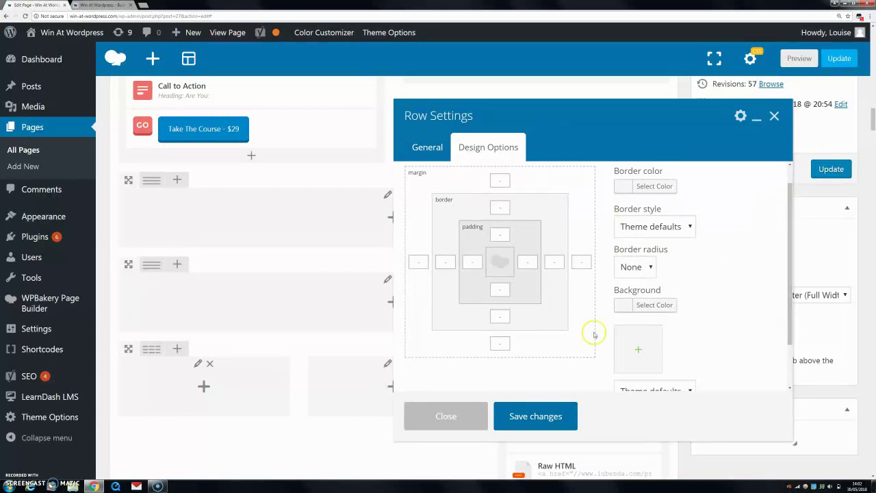
pyautogui.click(638, 350)
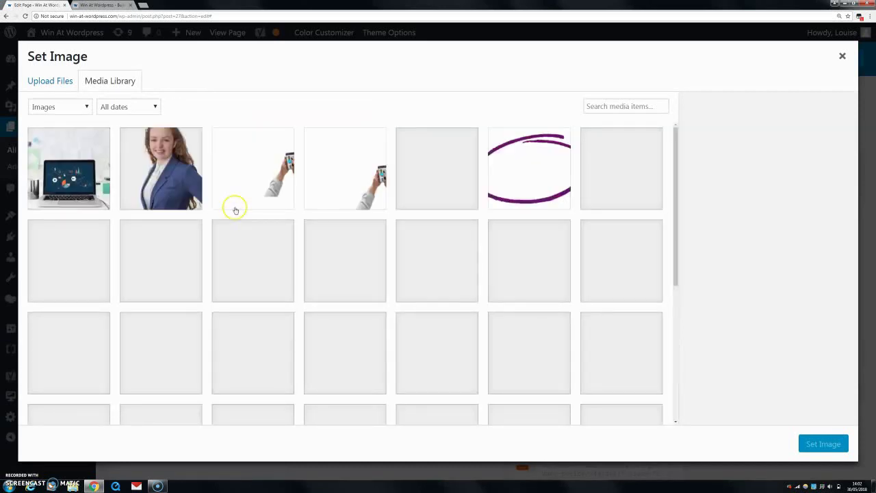
pyautogui.click(88, 191)
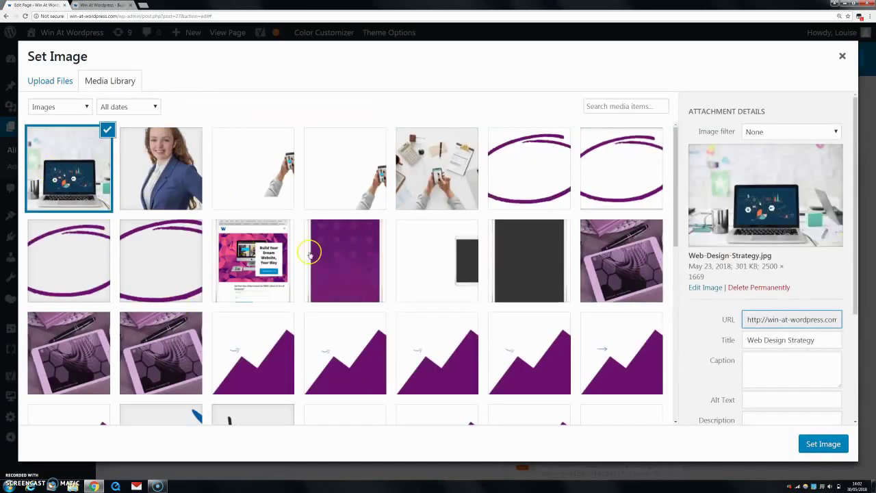
pyautogui.click(822, 444)
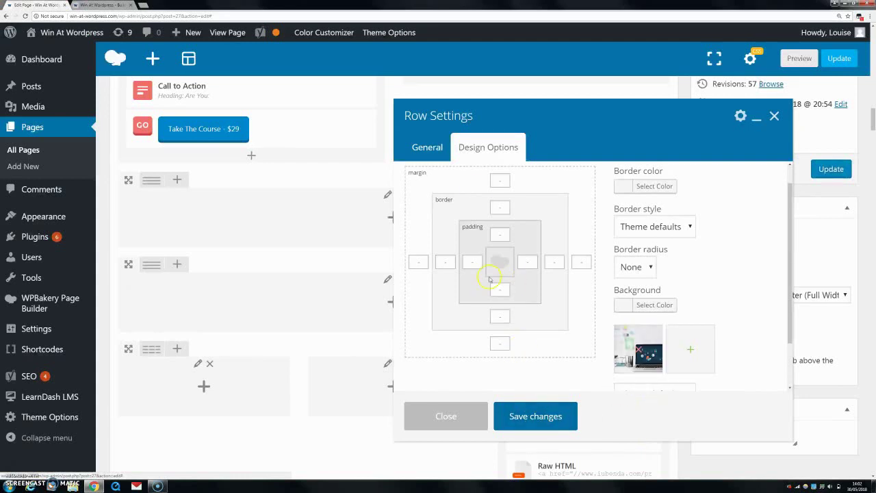
pyautogui.click(521, 415)
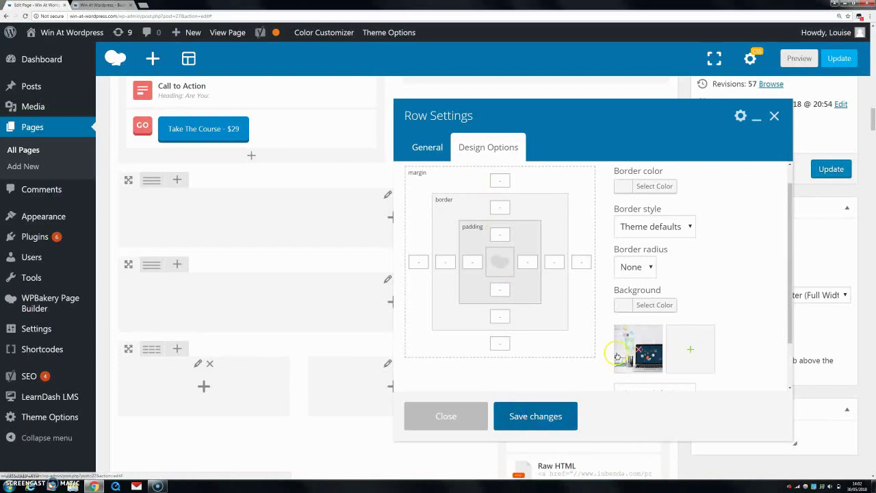
# - Inspect the padding in the design options of the existing laptop picture row and compare it with the page preview
pyautogui.click(609, 179)
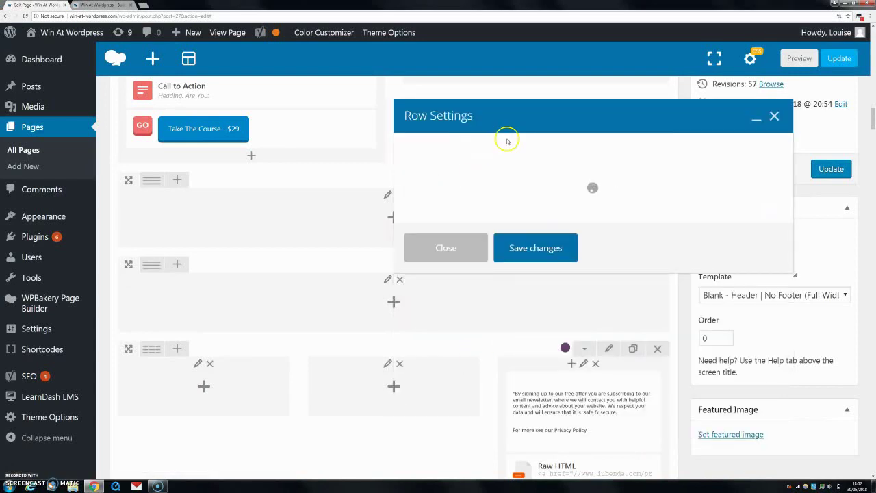
pyautogui.click(490, 153)
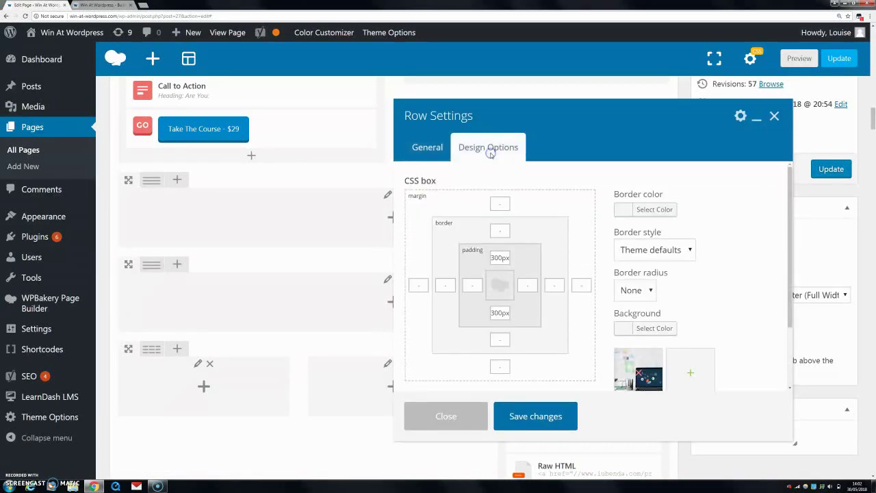
pyautogui.moveTo(494, 259); pyautogui.dragTo(512, 262)
pyautogui.click(105, 5)
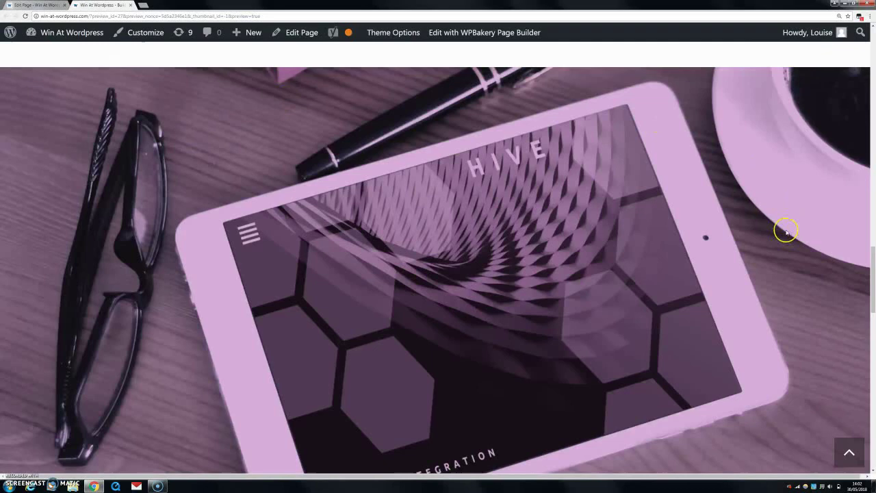
pyautogui.moveTo(869, 257); pyautogui.dragTo(872, 404)
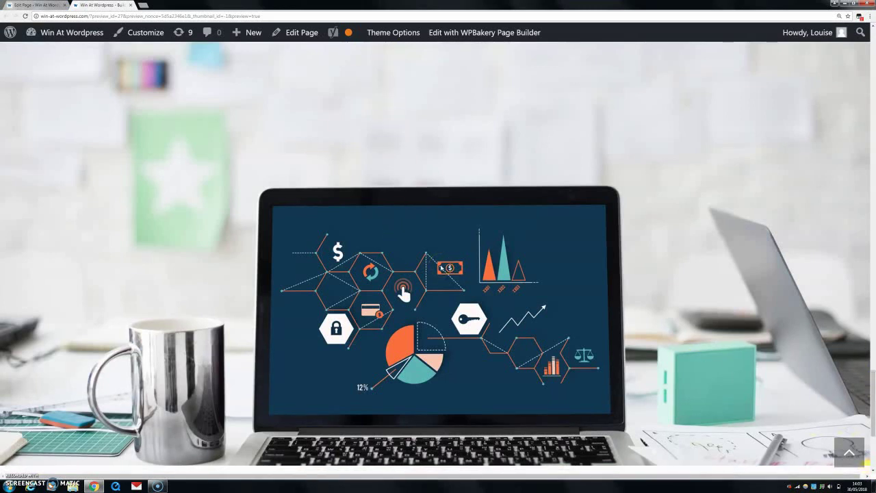
pyautogui.click(55, 5)
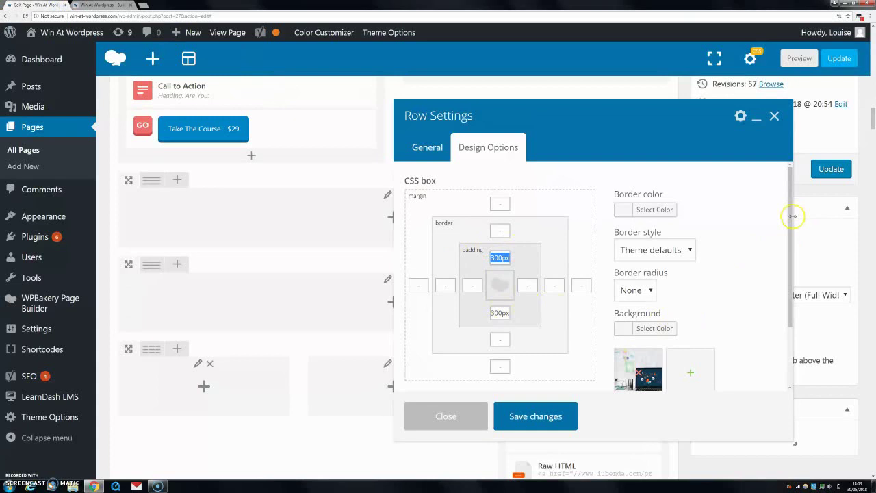
# - Set the existing laptop picture row's background style to Cover and save the row settings
pyautogui.scroll(-2, 792, 216)
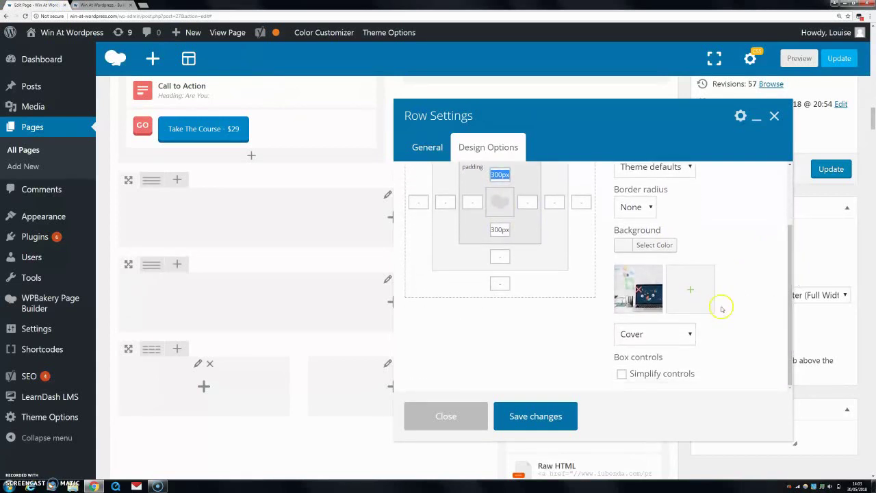
pyautogui.click(684, 334)
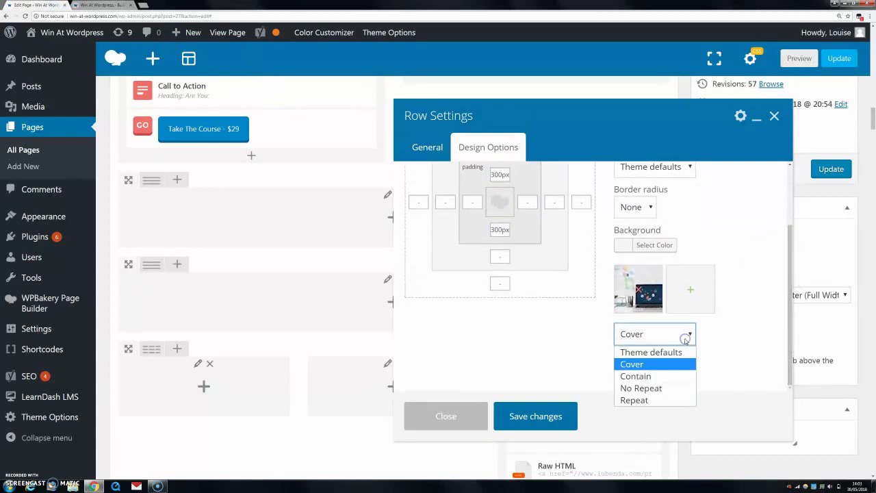
pyautogui.click(654, 364)
pyautogui.click(513, 415)
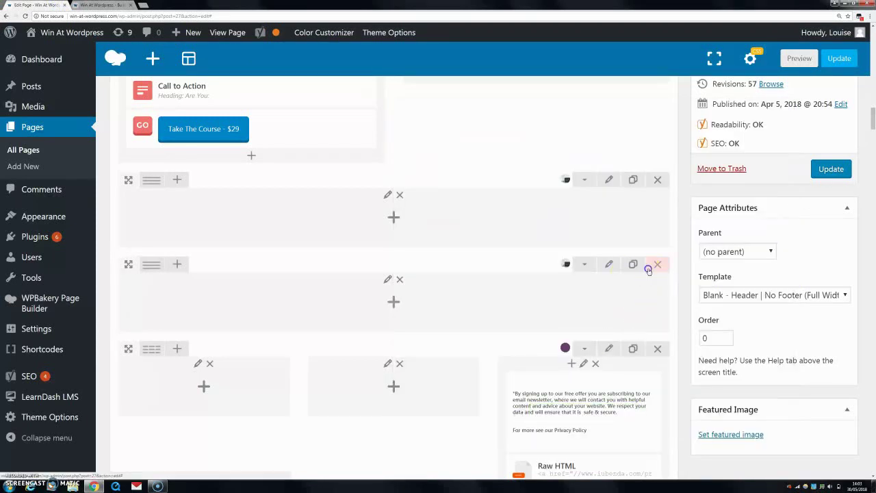
# - Delete the newly added row above the privacy text row
pyautogui.click(654, 265)
pyautogui.click(471, 53)
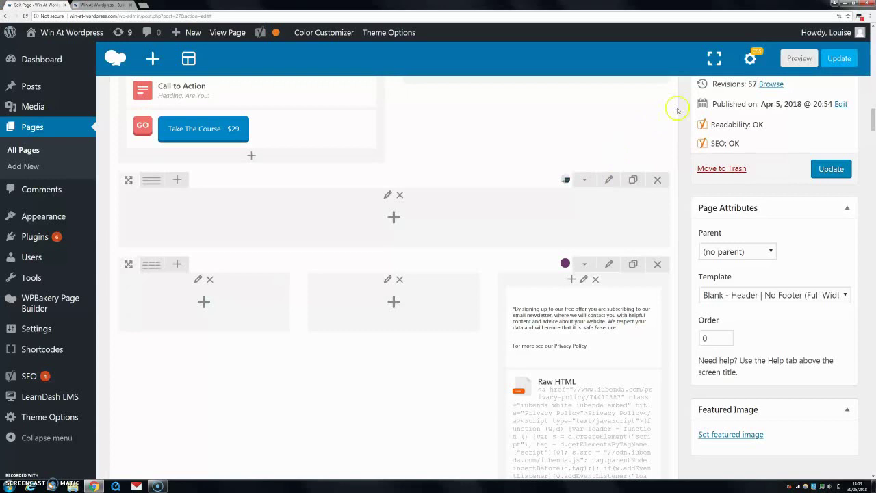
# - Review the no-repeat and fixed attachment declarations of the .background-picture-one rule in the page's custom CSS and save the page settings
pyautogui.click(753, 60)
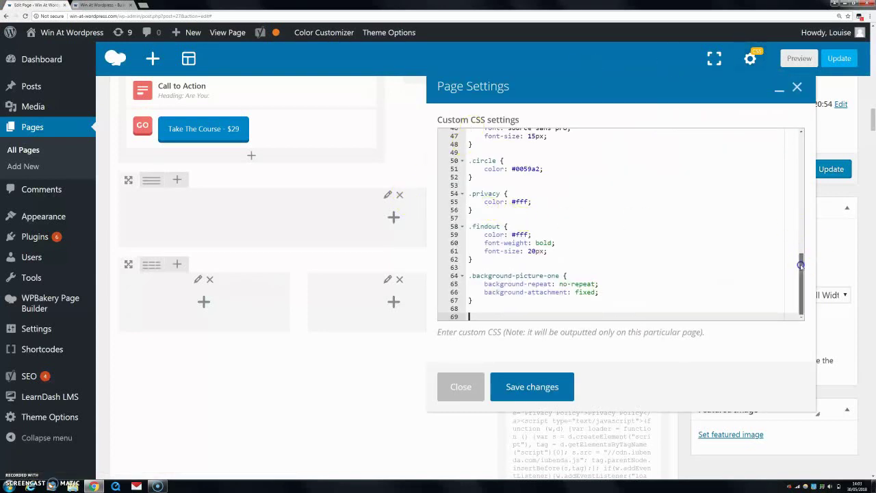
pyautogui.moveTo(800, 266)
pyautogui.mouseDown()
pyautogui.moveTo(808, 134)
pyautogui.moveTo(812, 274)
pyautogui.mouseUp()
pyautogui.click(471, 275)
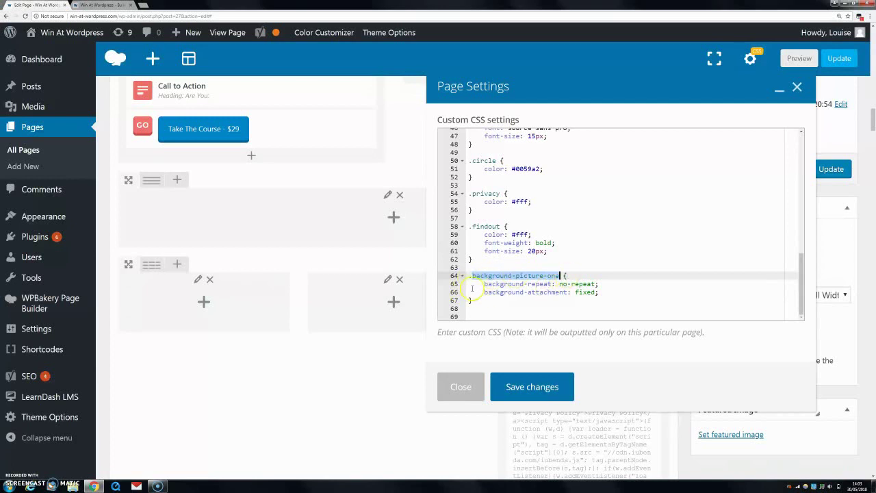
pyautogui.moveTo(483, 283); pyautogui.dragTo(600, 283)
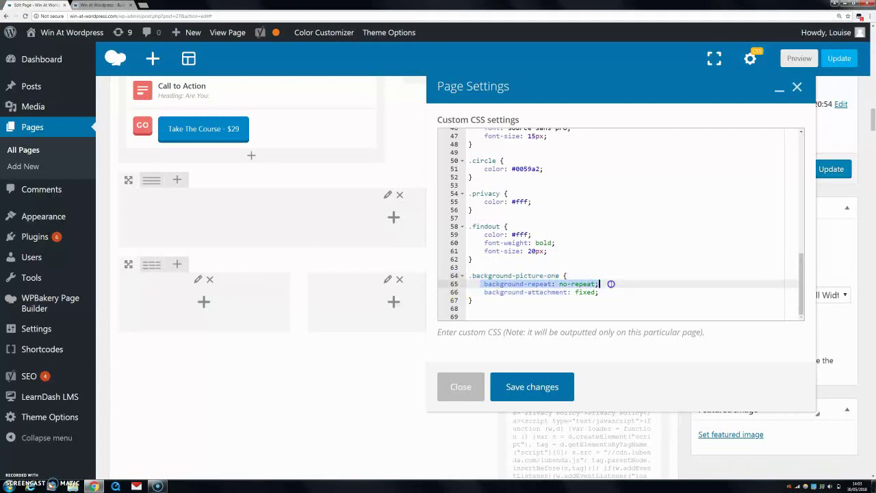
pyautogui.moveTo(482, 293); pyautogui.dragTo(607, 292)
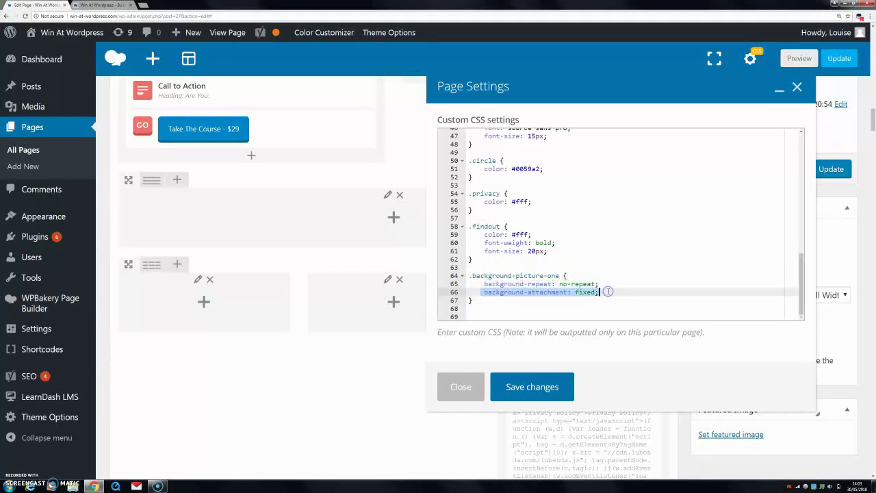
pyautogui.click(513, 385)
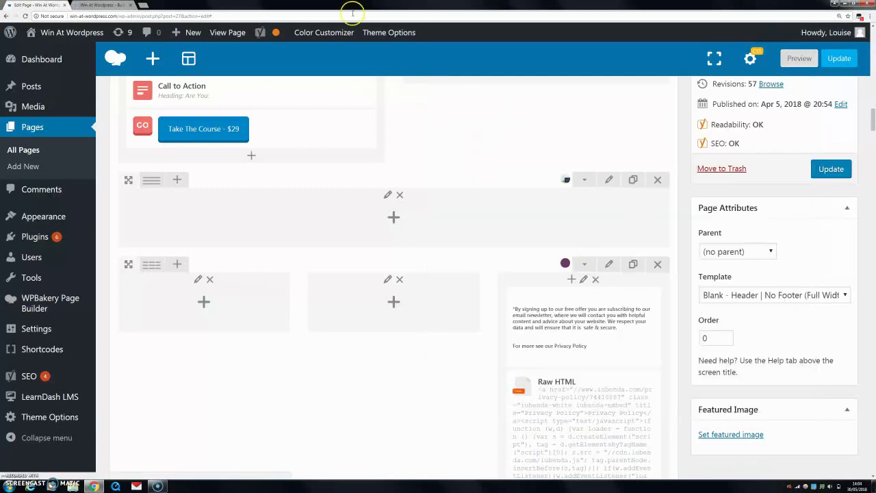
# - Preview the page and examine how the laptop background picture behaves while moving through the page
pyautogui.click(788, 58)
pyautogui.moveTo(870, 71); pyautogui.dragTo(873, 375)
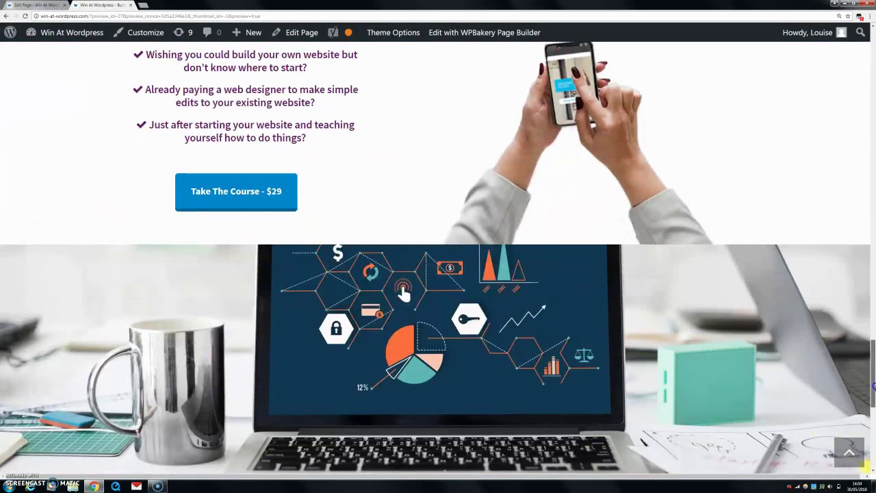
pyautogui.scroll(-4, 641, 334)
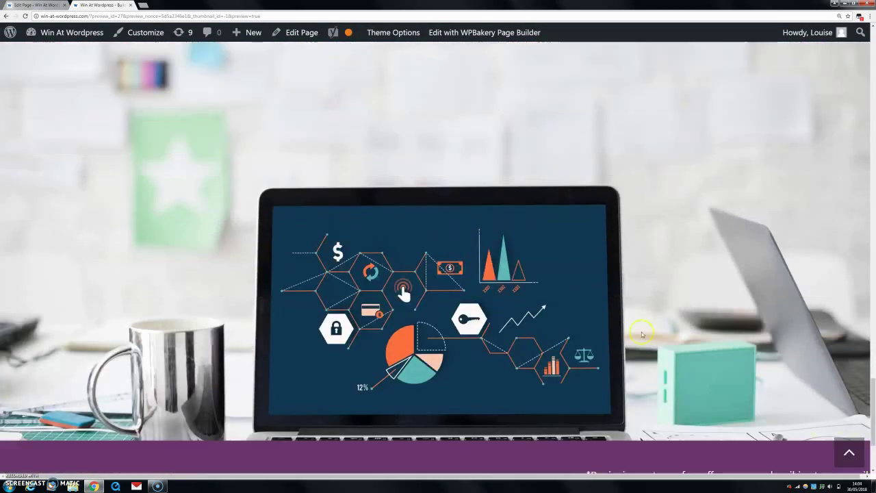